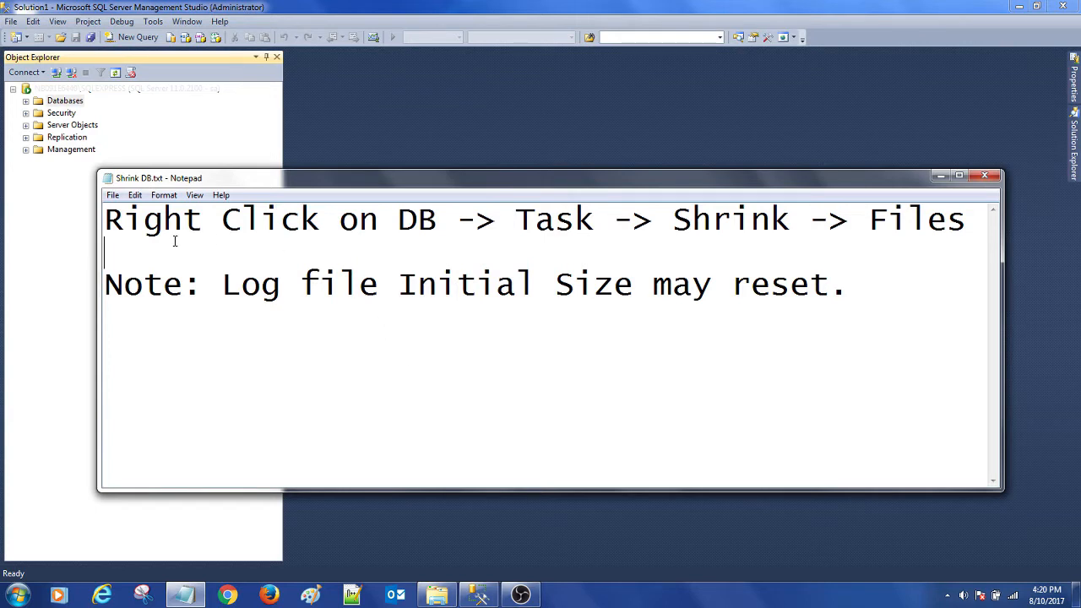
Select the first line of the shrink-files steps in the Notepad note.
{"action": "left_click_drag", "start_coordinate": [105, 219], "coordinate": [966, 217]}
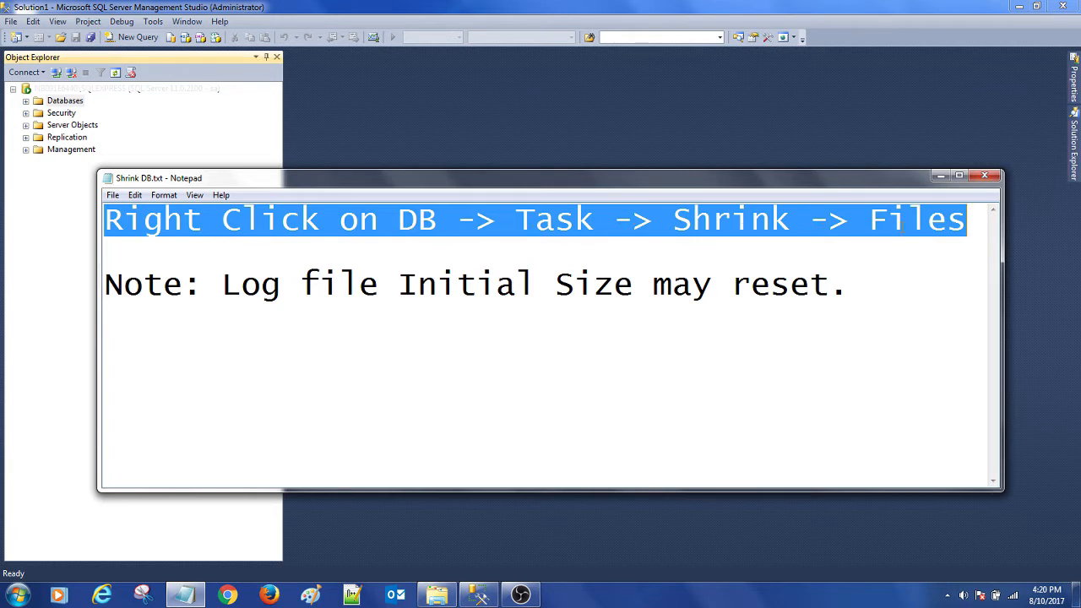
Expand Databases and SHORTURL, then launch Tasks > Shrink > Files for the SHORTURL database.
{"action": "left_click", "coordinate": [943, 177]}
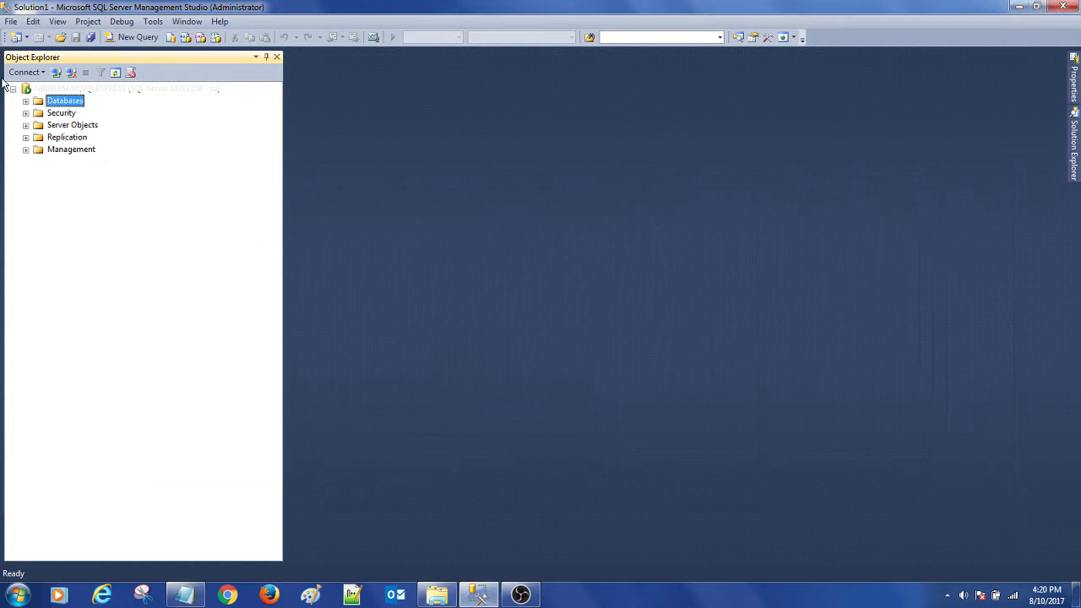
{"action": "left_click", "coordinate": [25, 101]}
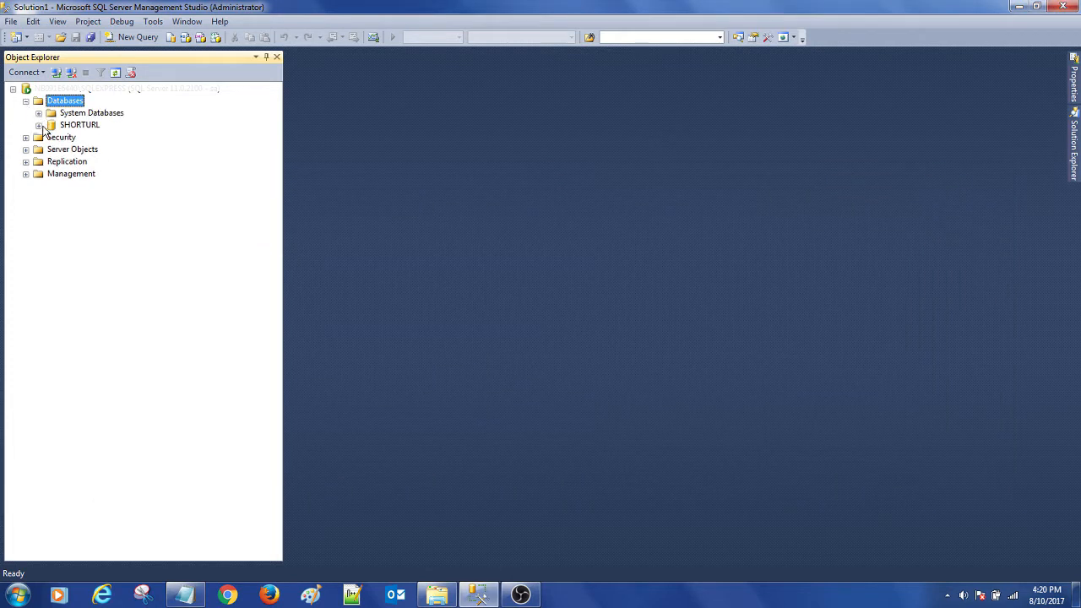
{"action": "left_click", "coordinate": [38, 125]}
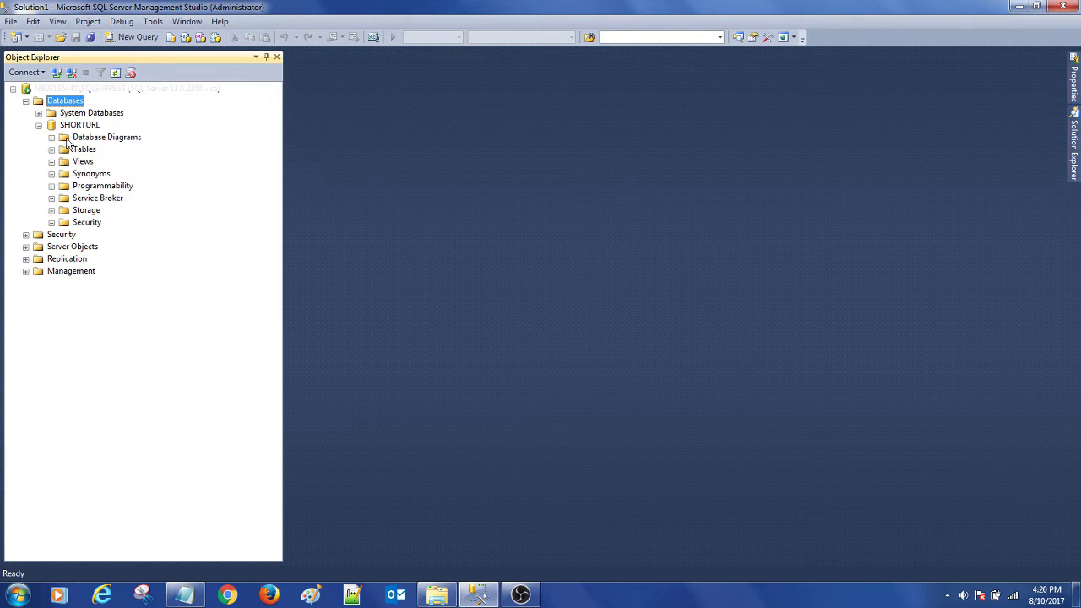
{"action": "left_click", "coordinate": [77, 127]}
{"action": "right_click", "coordinate": [78, 127]}
{"action": "mouse_move", "coordinate": [137, 181]}
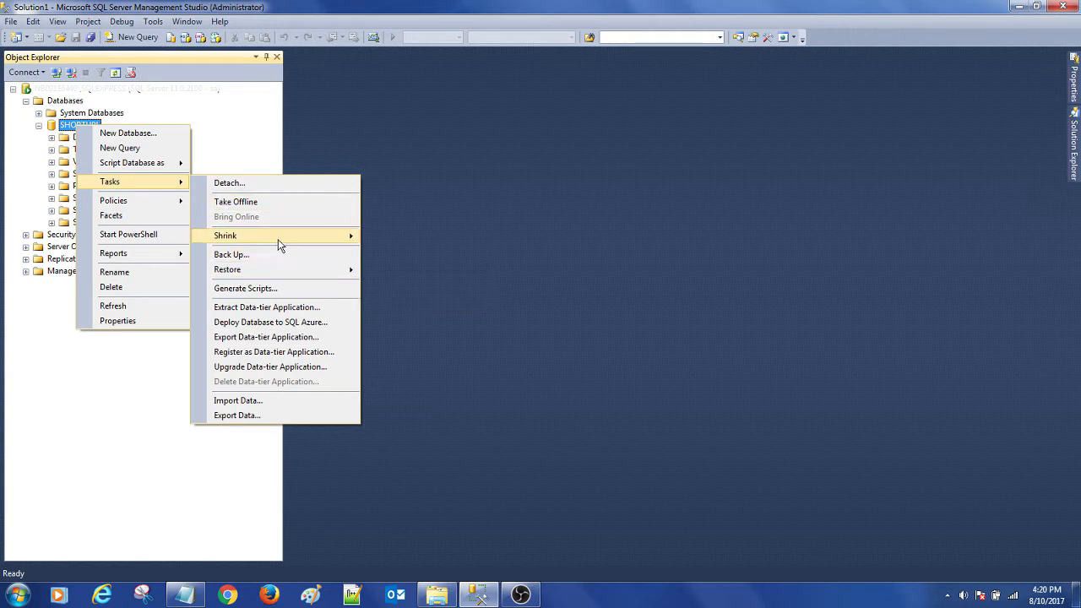
{"action": "mouse_move", "coordinate": [225, 236]}
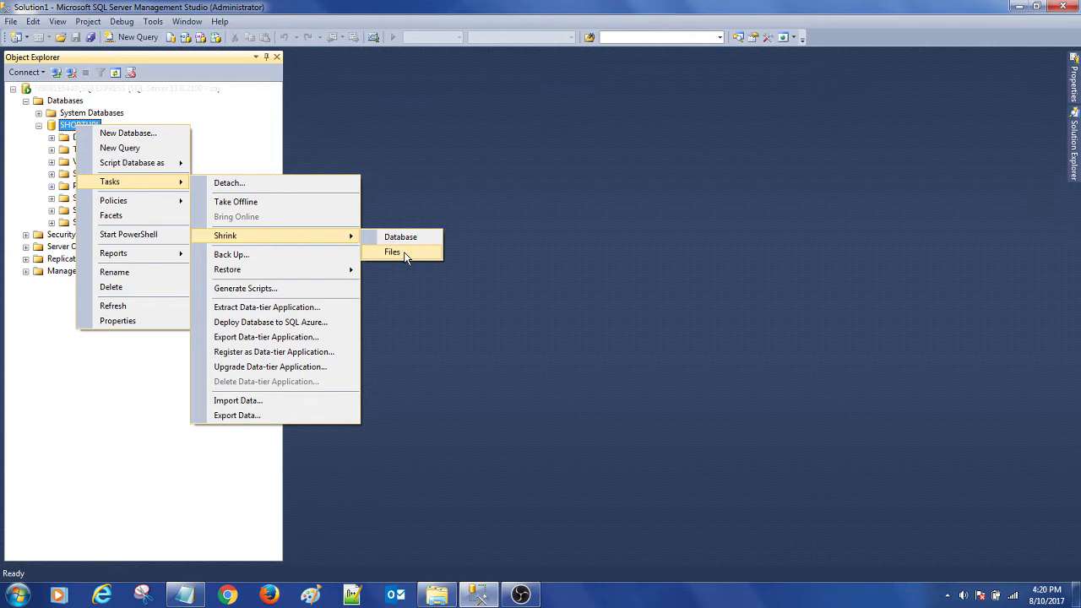
{"action": "left_click", "coordinate": [405, 256]}
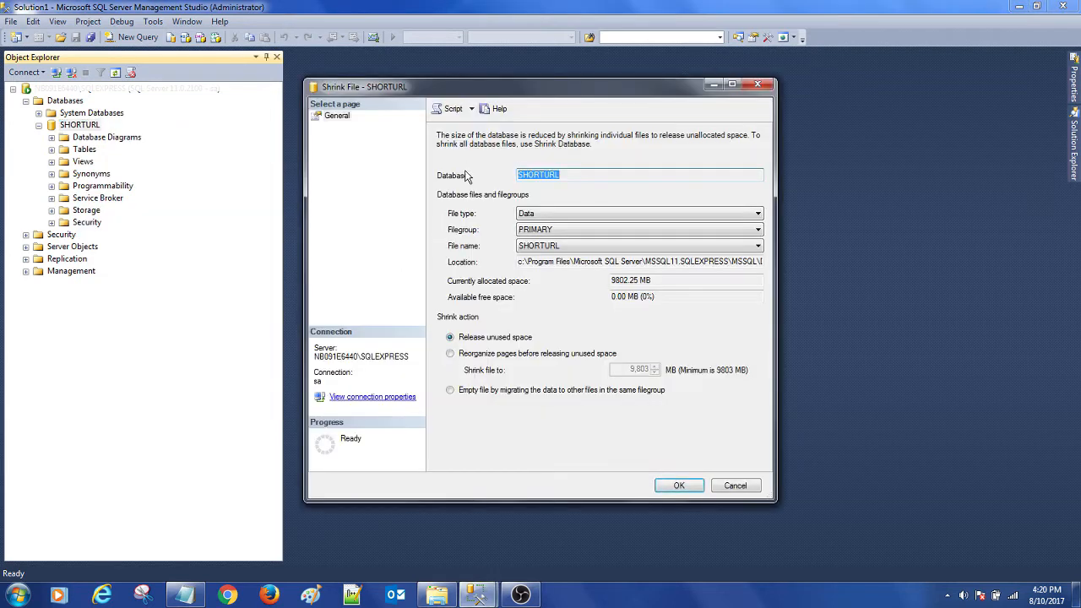
Switch the Shrink File dialog's file type from Data to Log, targeting SHORTURL_log.
{"action": "left_click_drag", "start_coordinate": [534, 88], "coordinate": [528, 90]}
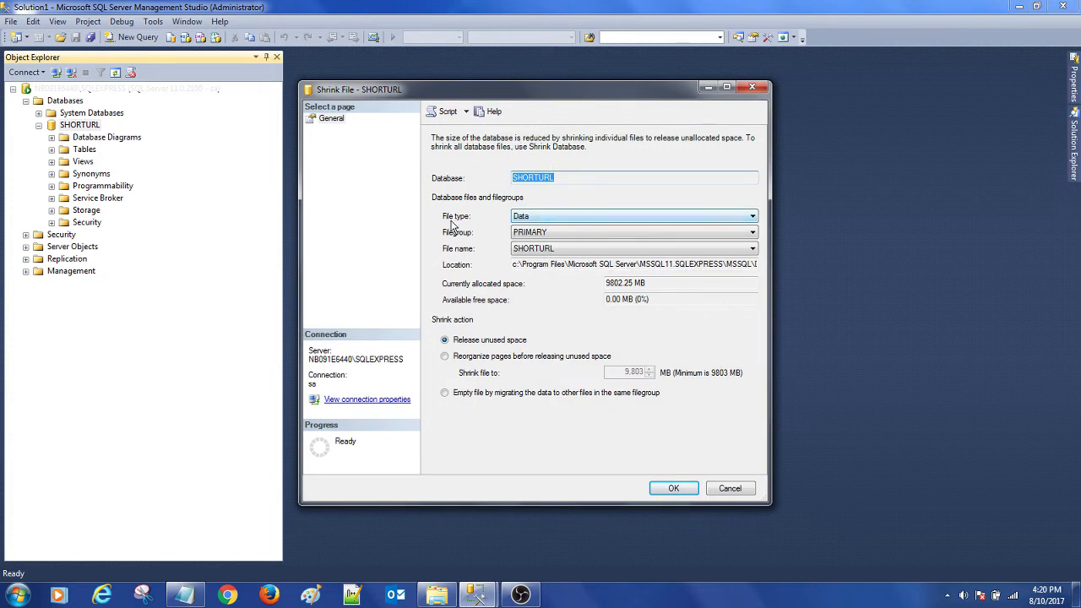
{"action": "left_click", "coordinate": [572, 220]}
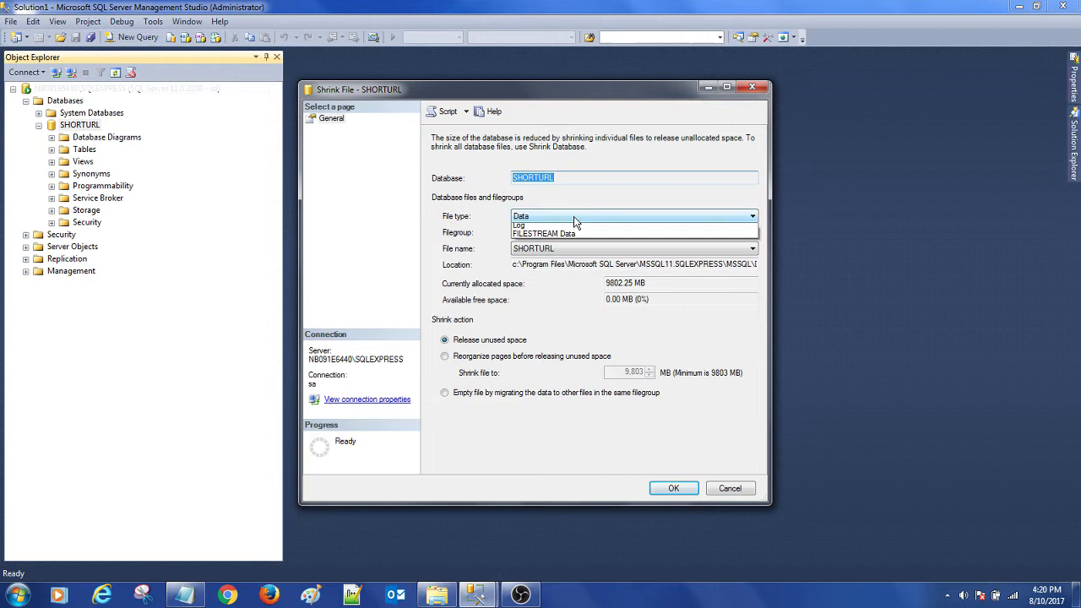
{"action": "left_click", "coordinate": [565, 237]}
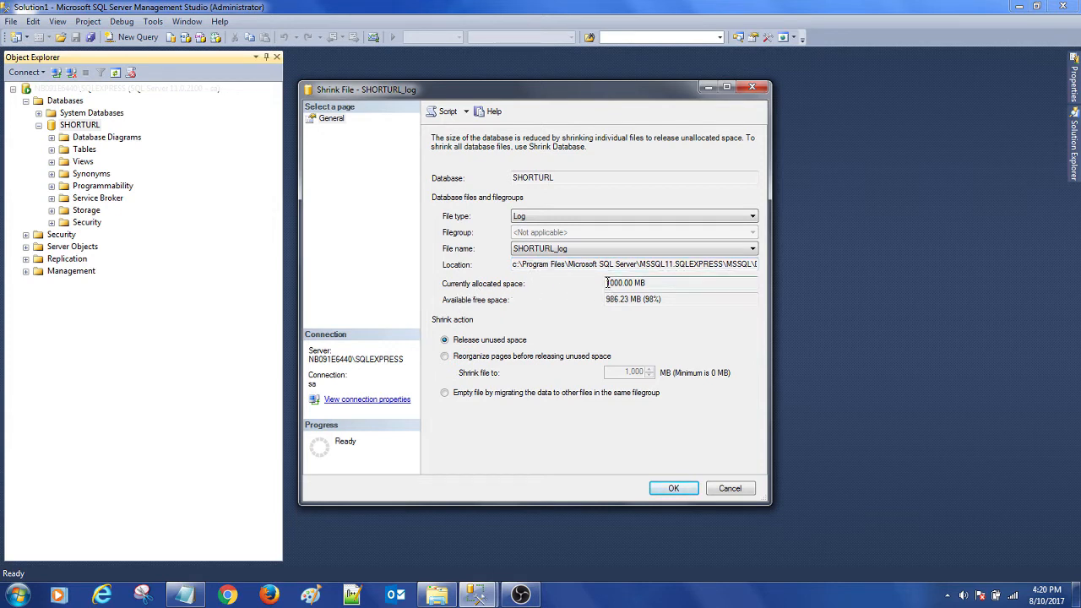
Highlight the 1000.00 MB allocated space and the free space values for review.
{"action": "left_click_drag", "start_coordinate": [606, 283], "coordinate": [647, 284]}
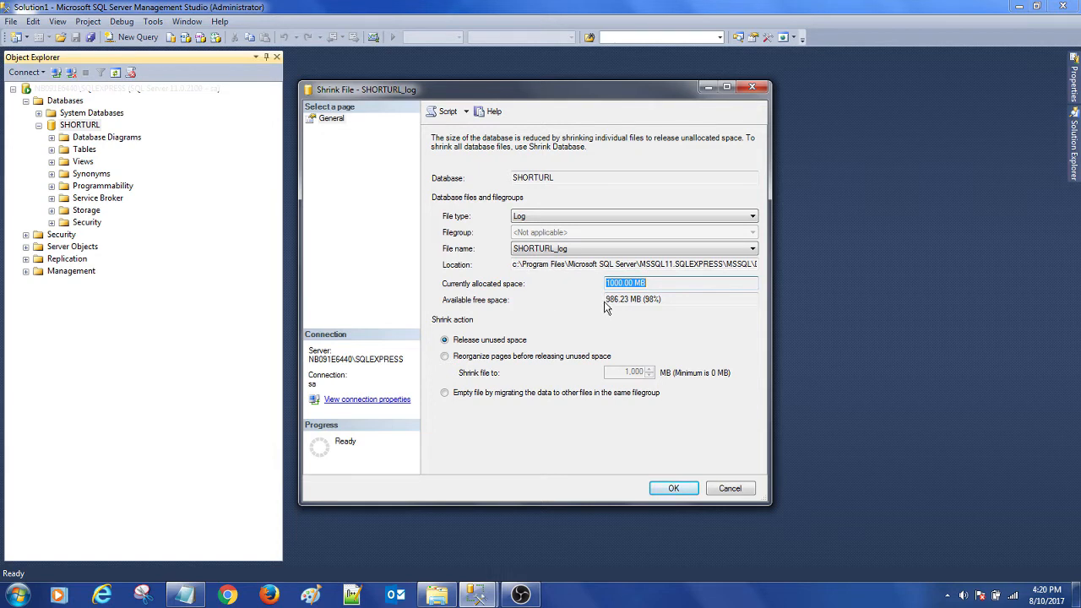
{"action": "left_click_drag", "start_coordinate": [605, 298], "coordinate": [677, 297]}
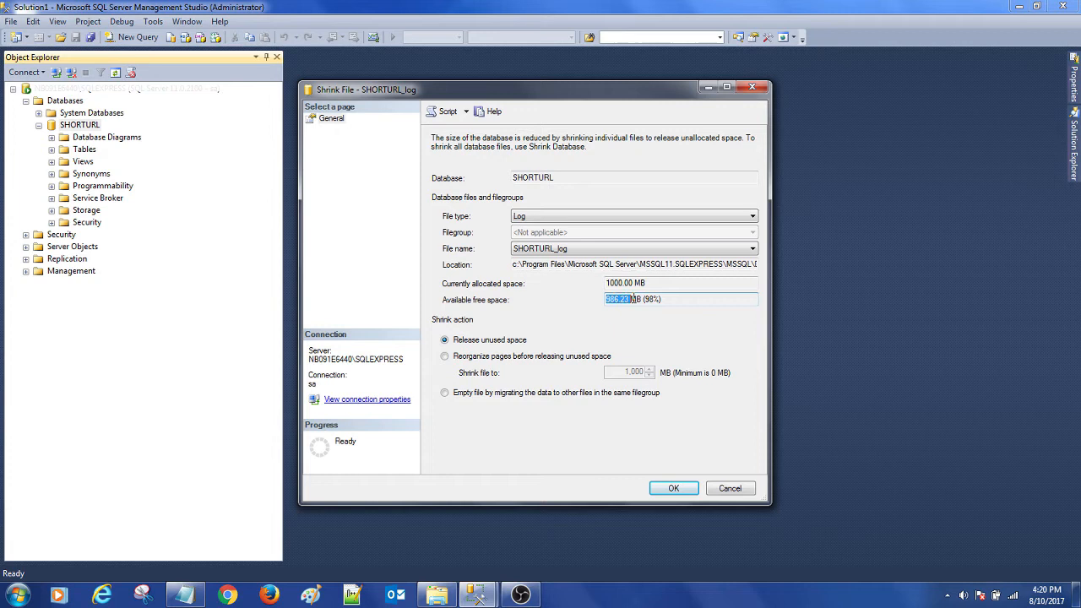
{"action": "left_click", "coordinate": [677, 298]}
Select the log file's Location path and copy it to the clipboard.
{"action": "left_click_drag", "start_coordinate": [512, 263], "coordinate": [806, 269]}
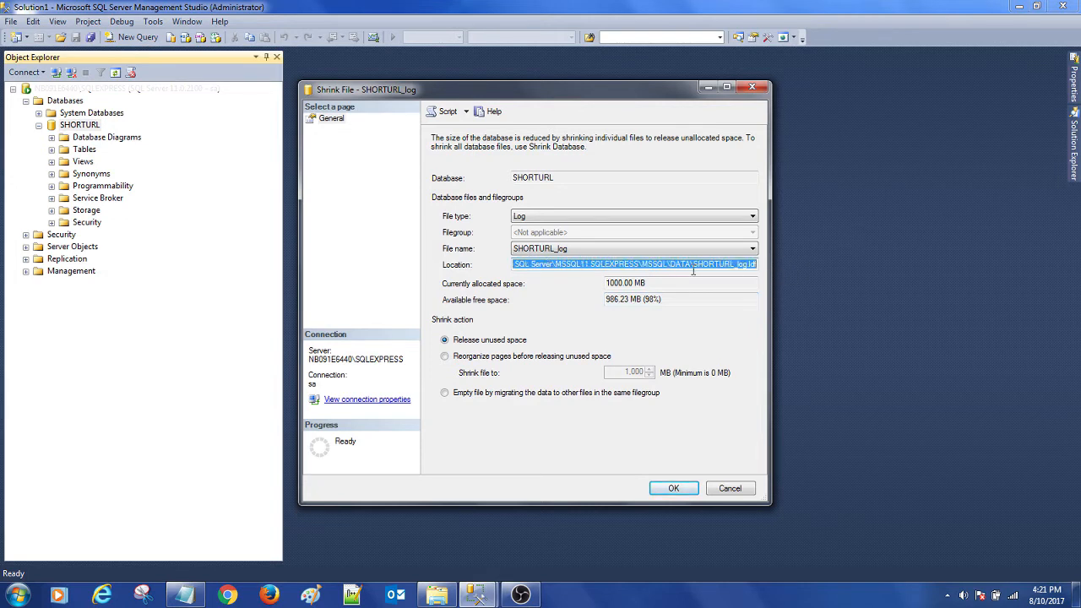
{"action": "left_click", "coordinate": [649, 269]}
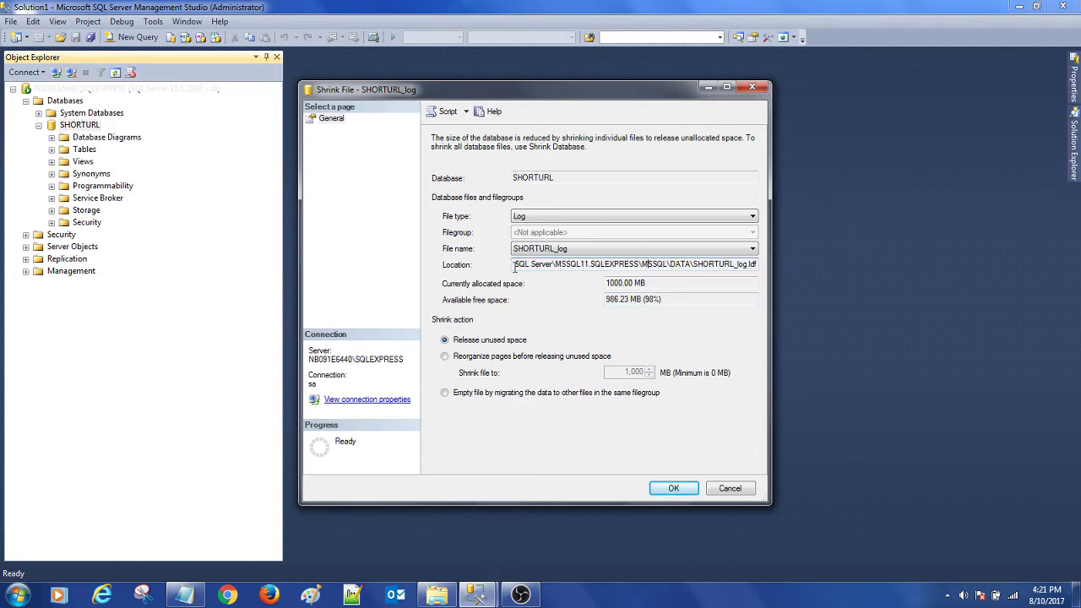
{"action": "left_click_drag", "start_coordinate": [697, 263], "coordinate": [468, 264]}
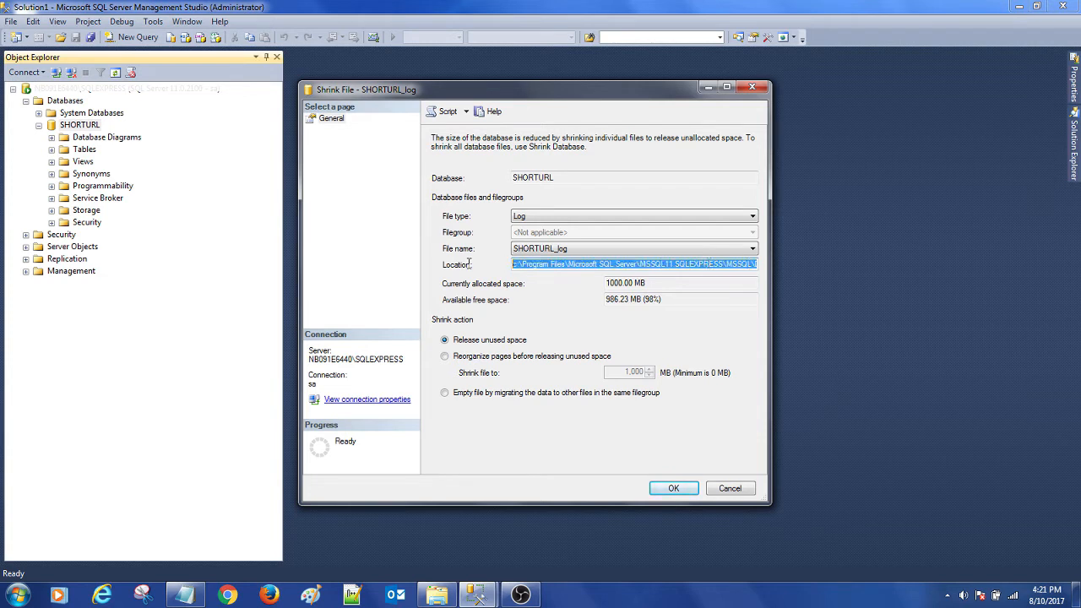
{"action": "right_click", "coordinate": [532, 260]}
{"action": "left_click", "coordinate": [588, 306]}
Reveal the end of the location path, reselect it fully and copy it again.
{"action": "left_click", "coordinate": [615, 264]}
{"action": "double_click", "coordinate": [615, 264]}
{"action": "key", "text": "End"}
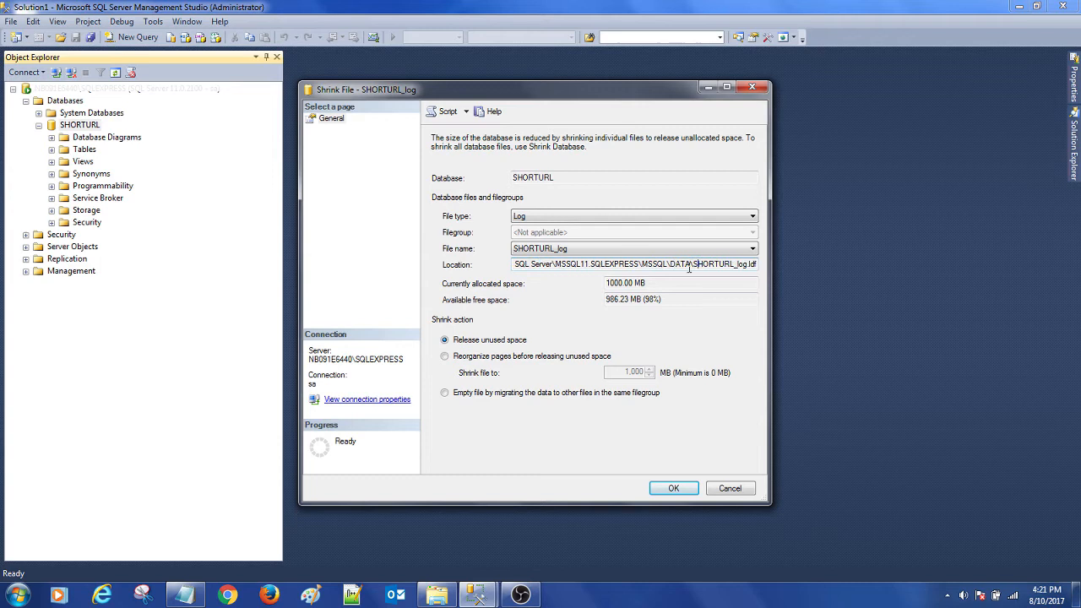
{"action": "left_click_drag", "start_coordinate": [692, 264], "coordinate": [460, 265]}
{"action": "right_click", "coordinate": [526, 264]}
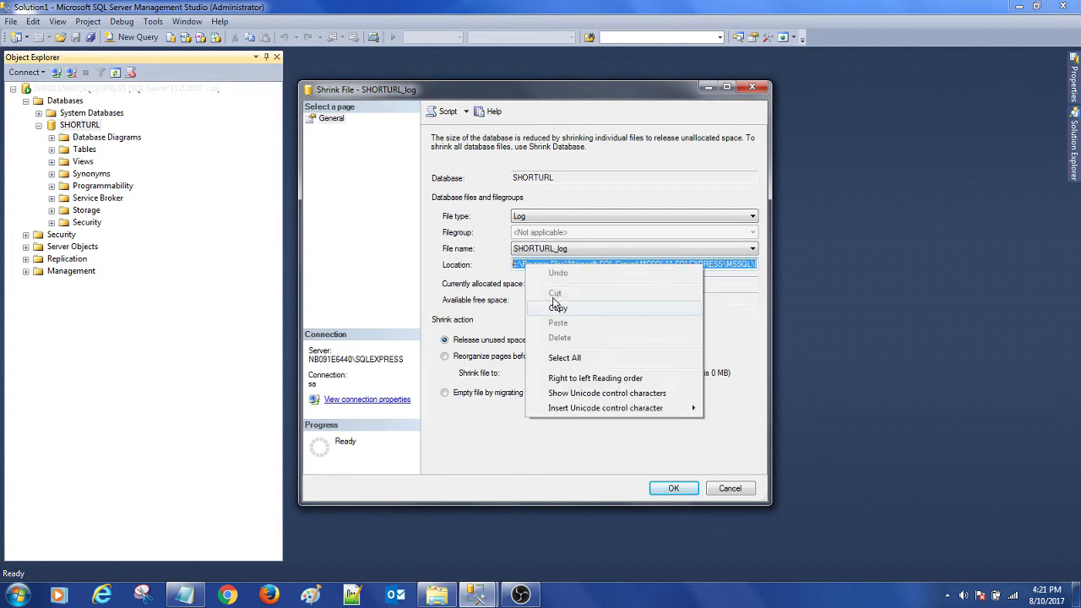
{"action": "left_click", "coordinate": [580, 313]}
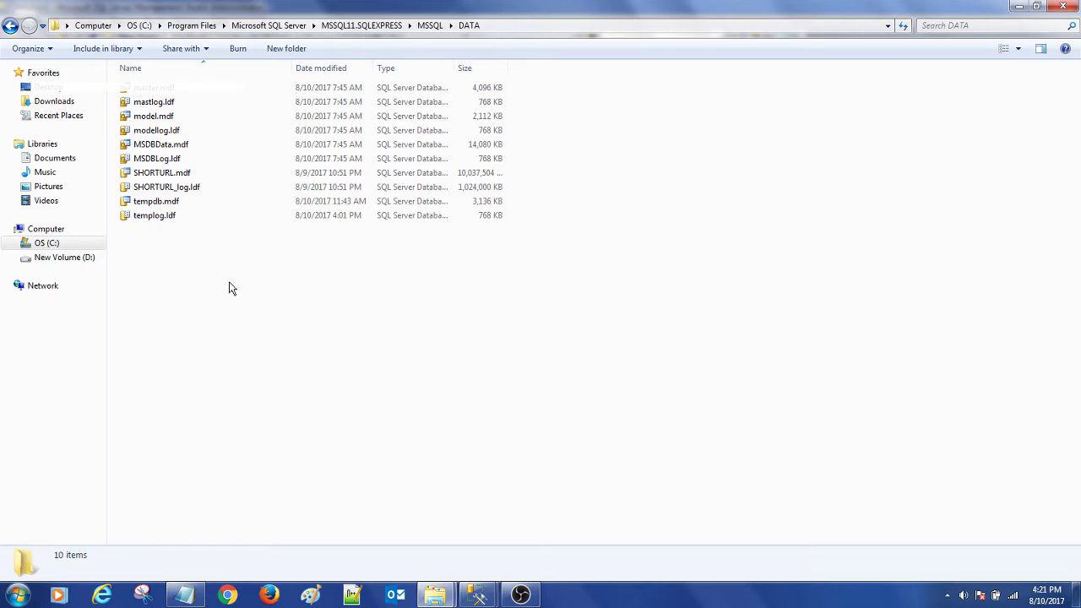
Check SHORTURL_log.ldf's 0.97 GB size in Explorer and bring the Shrink File dialog back to front.
{"action": "left_click", "coordinate": [179, 190]}
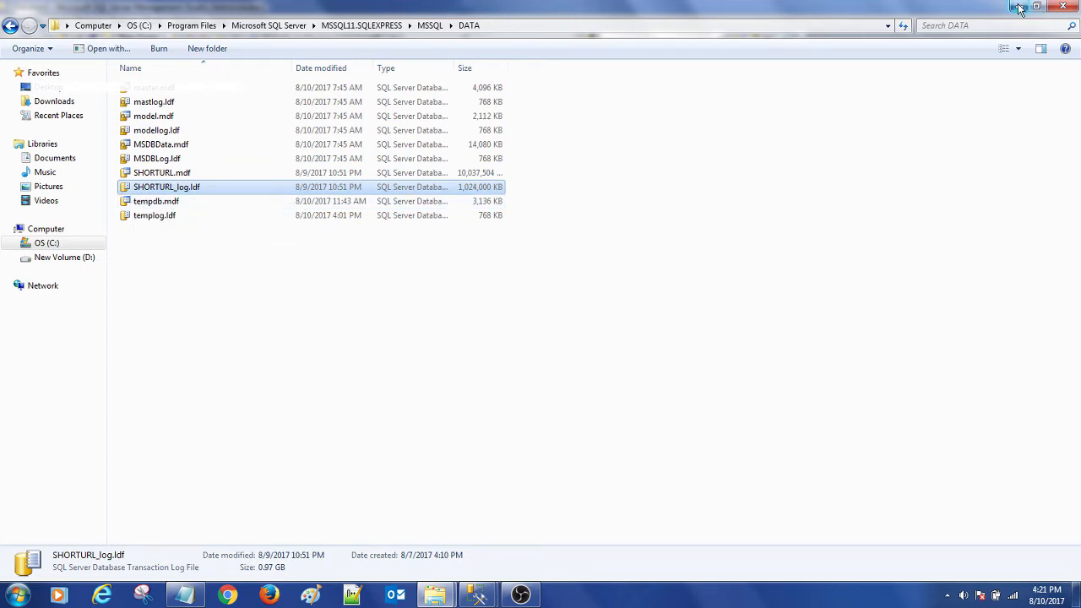
{"action": "left_click", "coordinate": [489, 582]}
{"action": "left_click", "coordinate": [551, 524]}
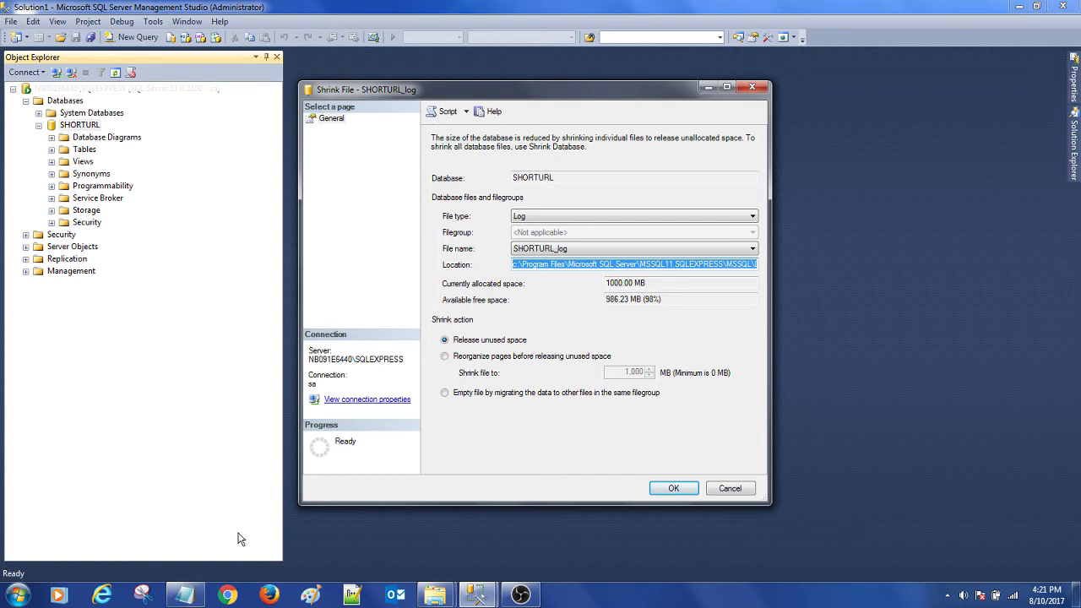
{"action": "left_click", "coordinate": [184, 598]}
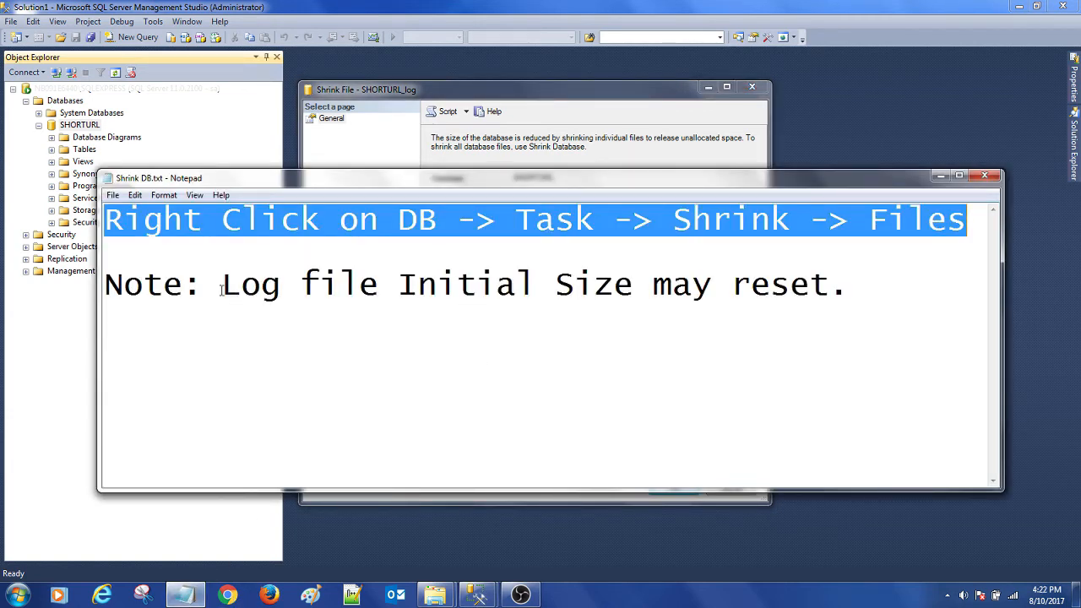
{"action": "left_click_drag", "start_coordinate": [222, 289], "coordinate": [840, 289]}
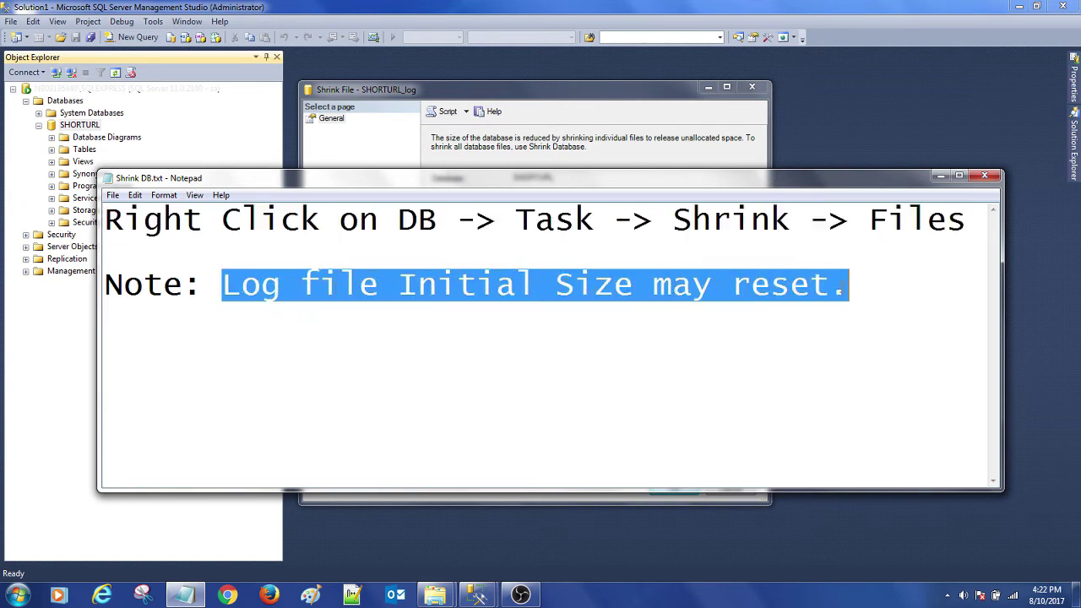
Highlight the 1000.00 MB allocated space, then cancel the Shrink File dialog without shrinking.
{"action": "left_click", "coordinate": [939, 177]}
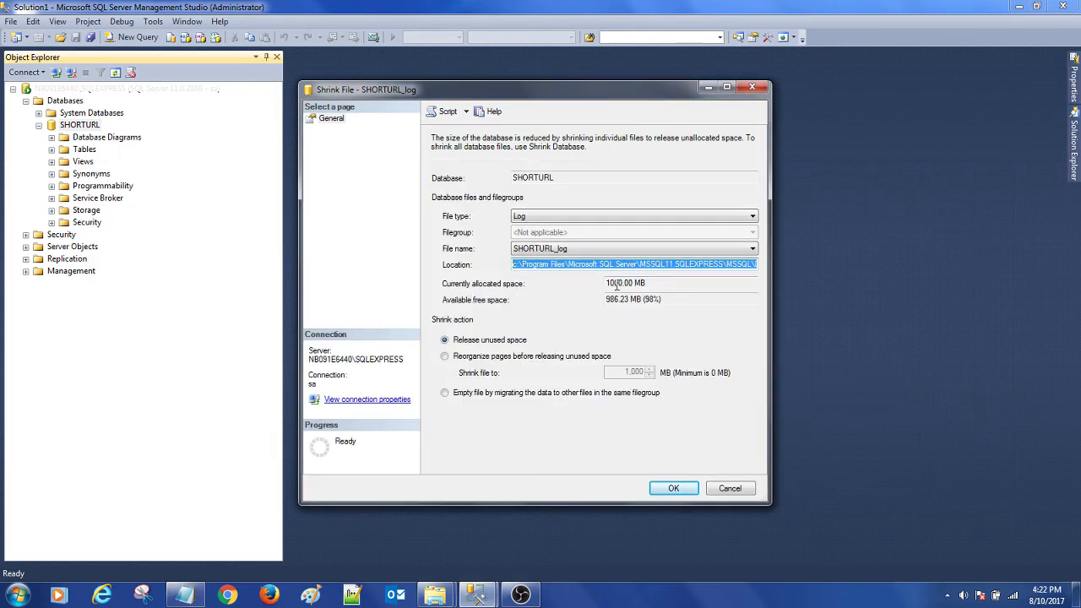
{"action": "left_click_drag", "start_coordinate": [655, 284], "coordinate": [607, 285]}
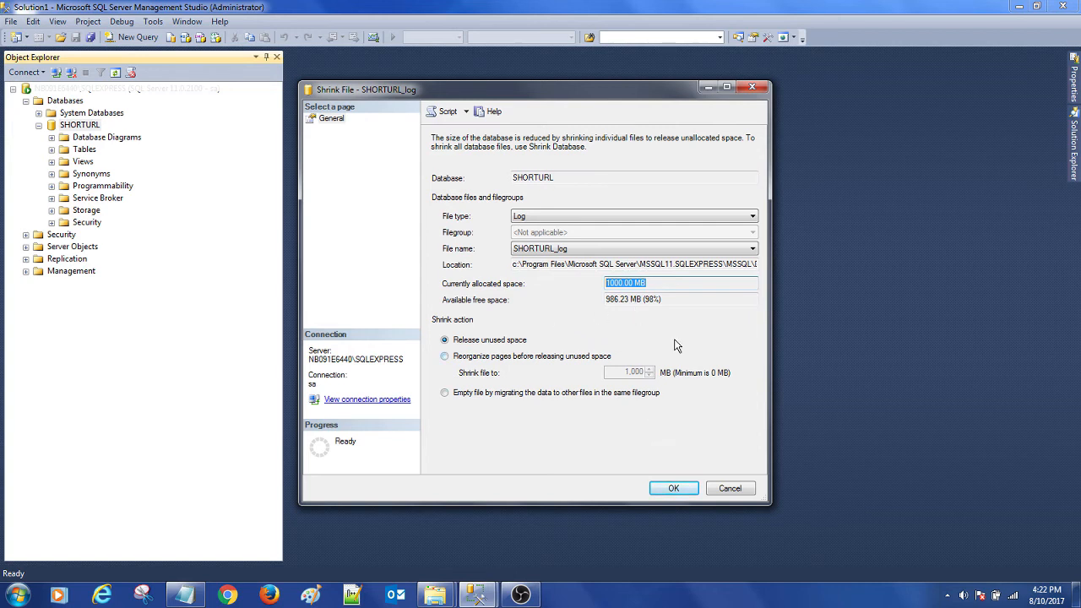
{"action": "left_click", "coordinate": [733, 489]}
Open SHORTURL's Database Properties and switch to the Files page.
{"action": "right_click", "coordinate": [76, 124]}
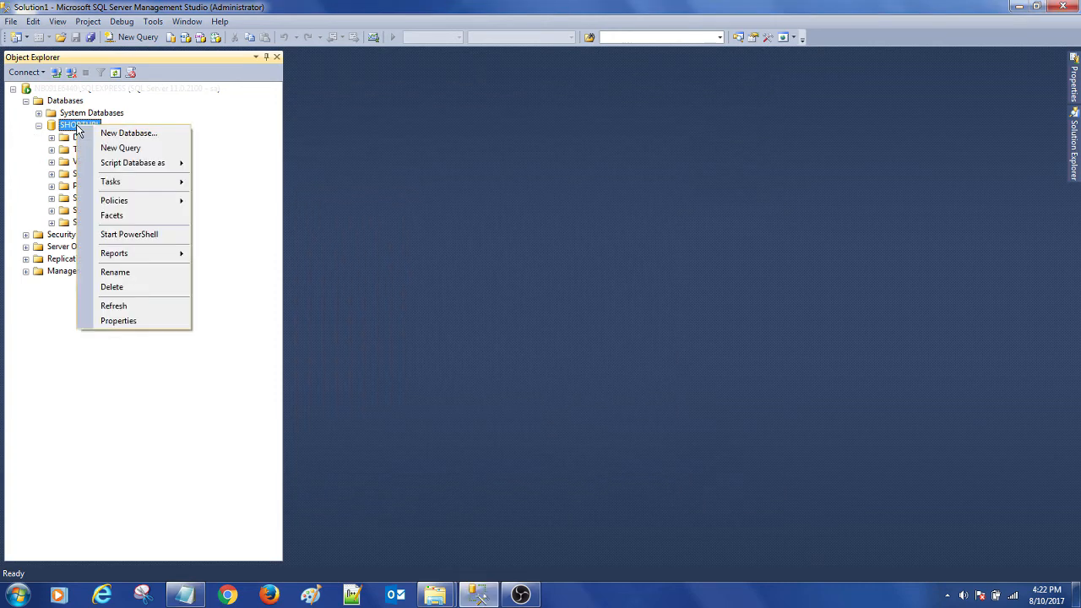
{"action": "left_click", "coordinate": [125, 322]}
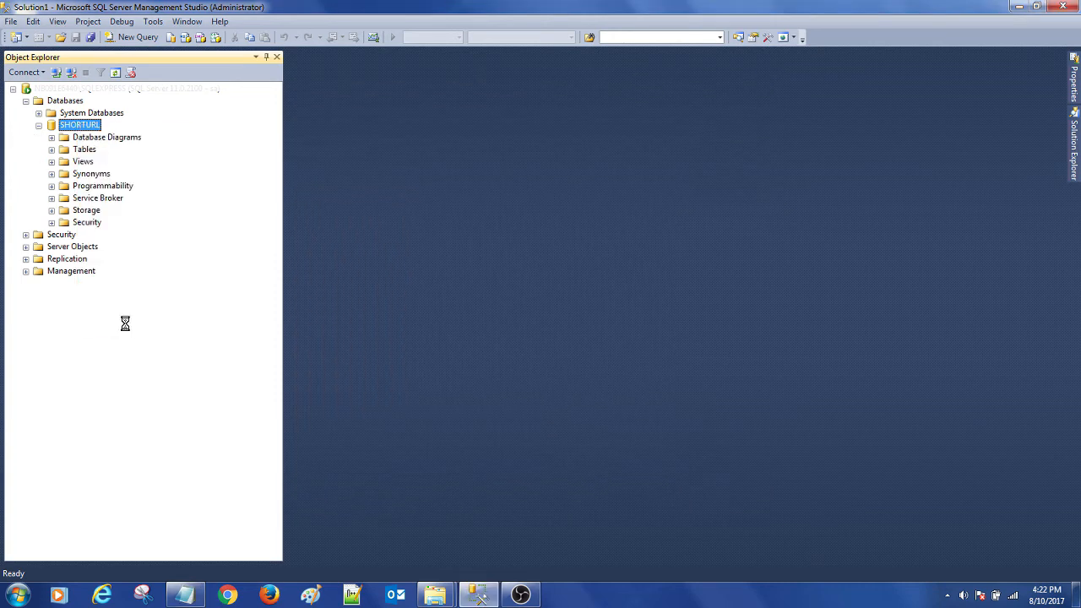
{"action": "left_click", "coordinate": [332, 126]}
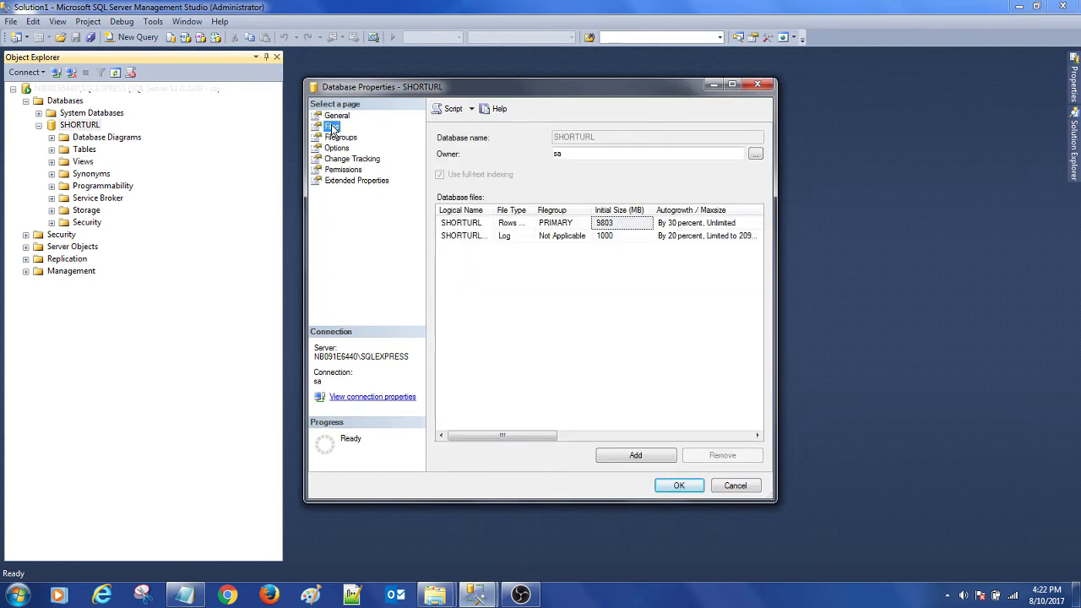
Inspect the log's 1,000 MB and the data file's Initial Size cells, widening the window to reveal paths.
{"action": "left_click", "coordinate": [614, 237]}
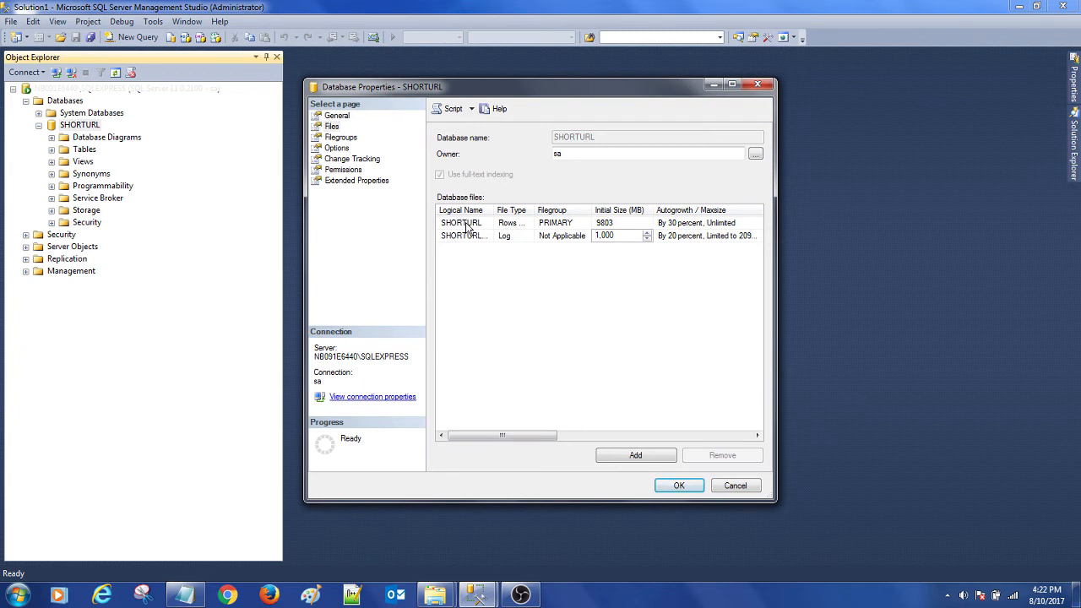
{"action": "left_click", "coordinate": [466, 223]}
{"action": "left_click", "coordinate": [620, 224]}
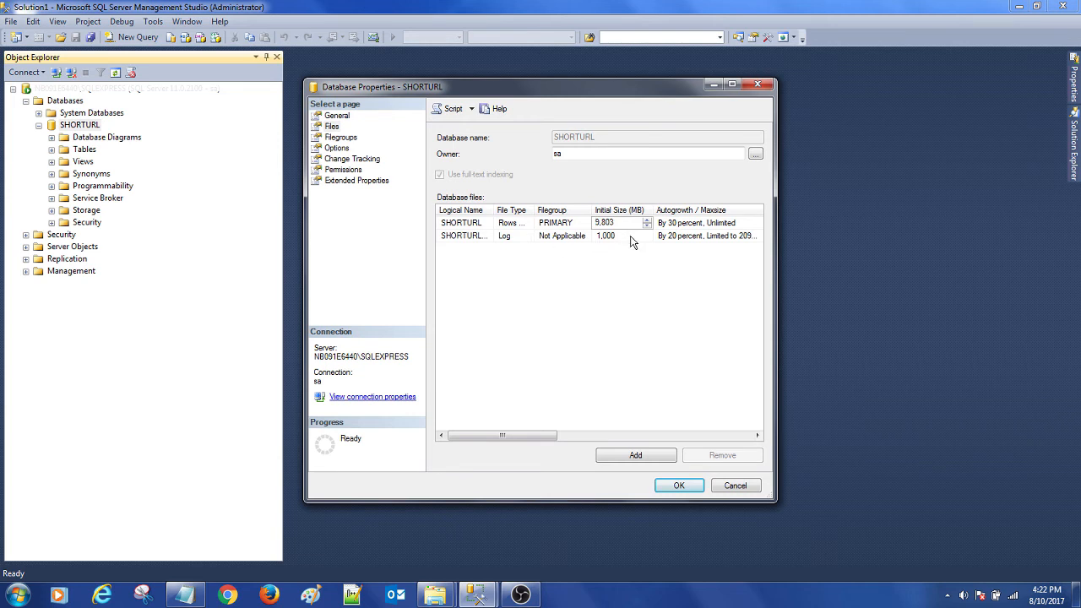
{"action": "left_click", "coordinate": [632, 236]}
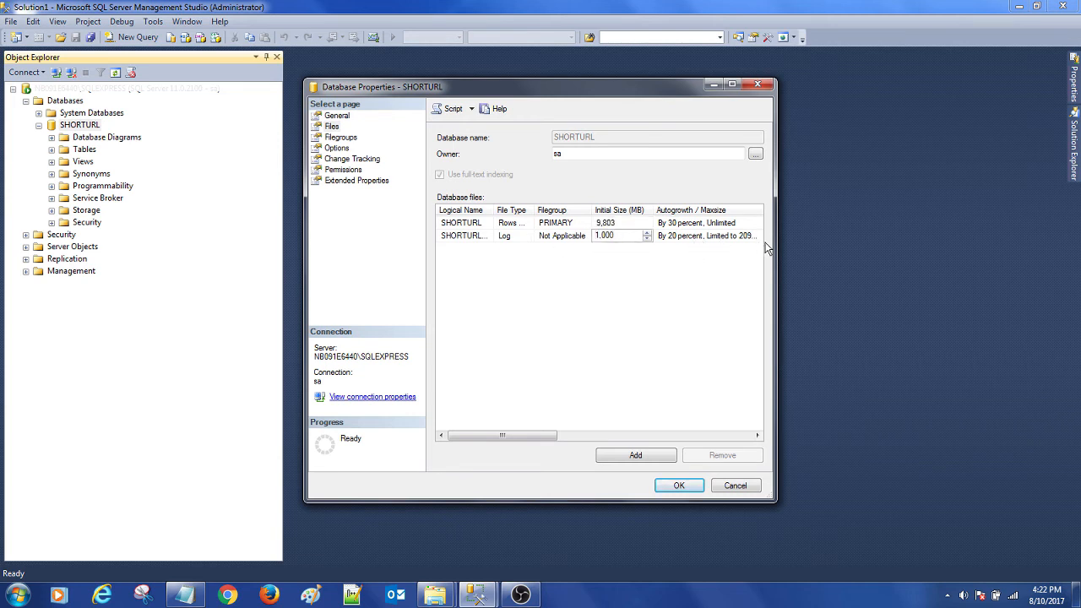
{"action": "left_click_drag", "start_coordinate": [775, 248], "coordinate": [944, 248]}
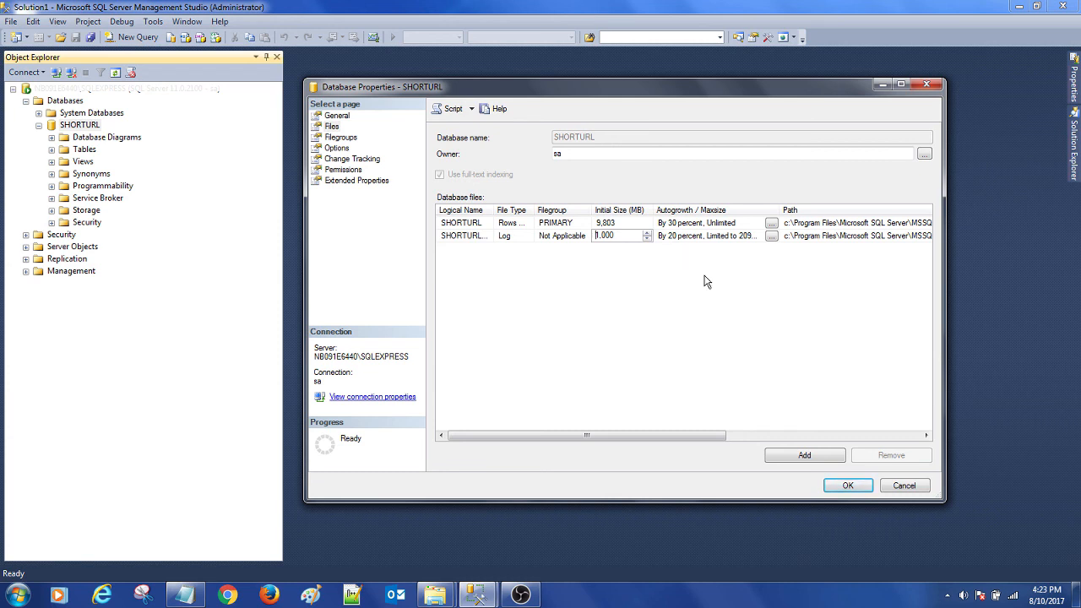
{"action": "left_click", "coordinate": [847, 485]}
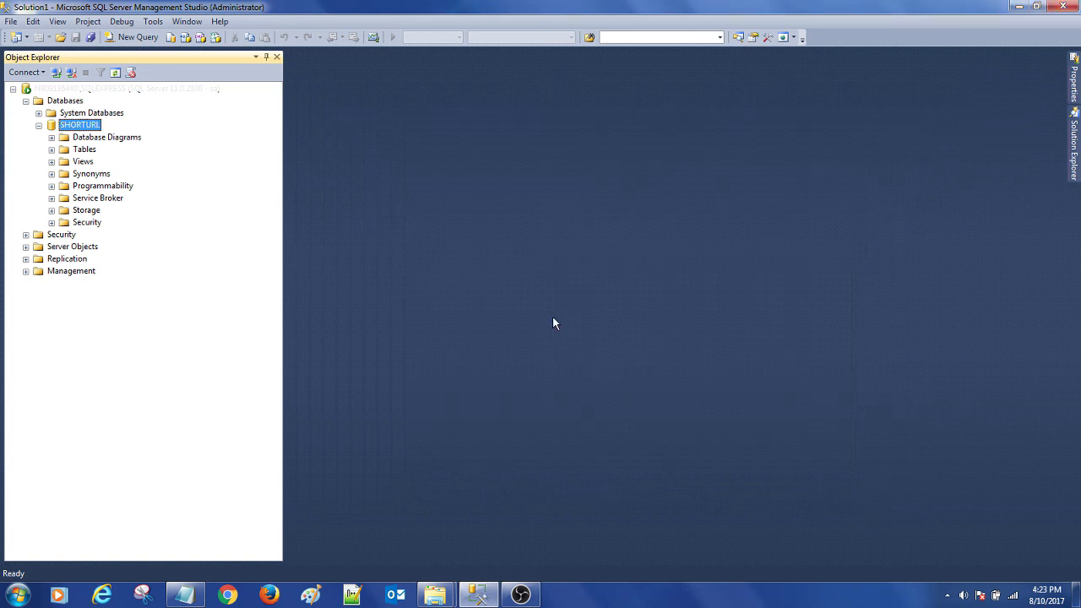